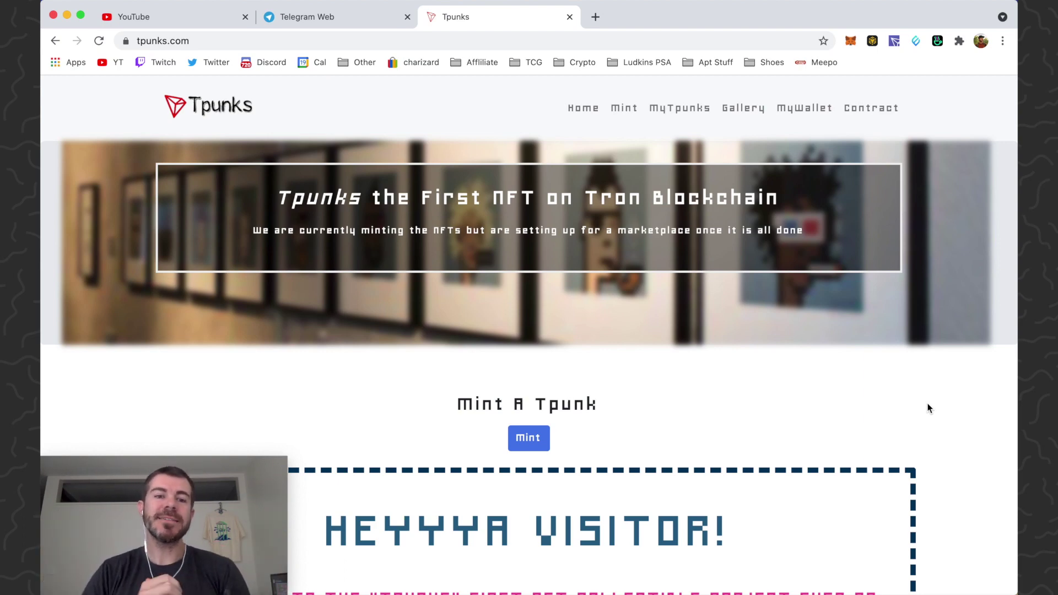
- Glance at the Tpunks gallery, then return to the home page
{"action": "left_click", "coordinate": [736, 109]}
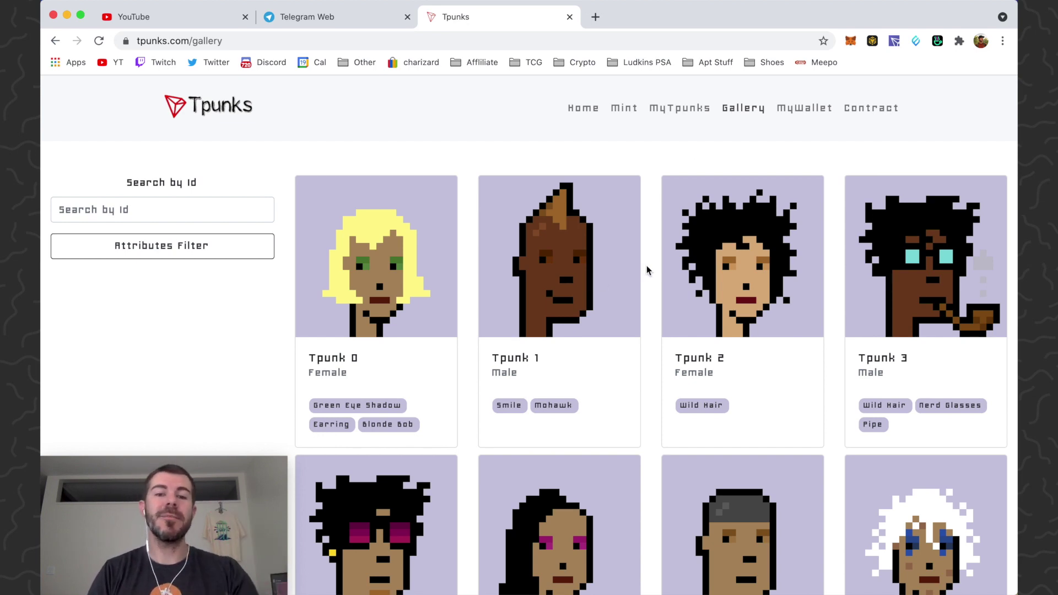
{"action": "scroll", "coordinate": [646, 270], "scroll_direction": "down", "scroll_amount": 5}
{"action": "scroll", "coordinate": [646, 270], "scroll_direction": "up", "scroll_amount": 5}
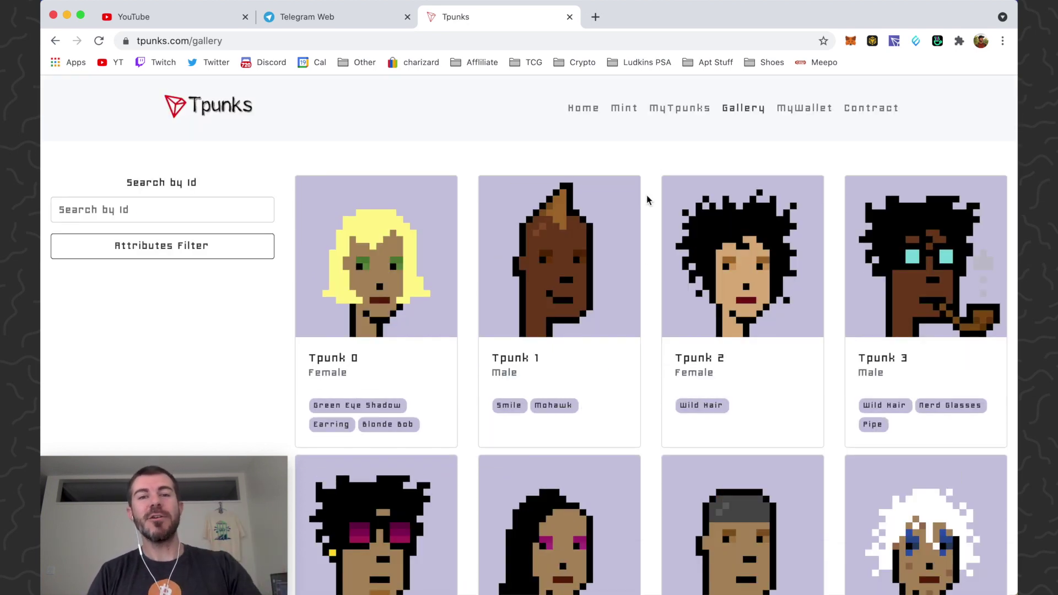
{"action": "left_click", "coordinate": [588, 112]}
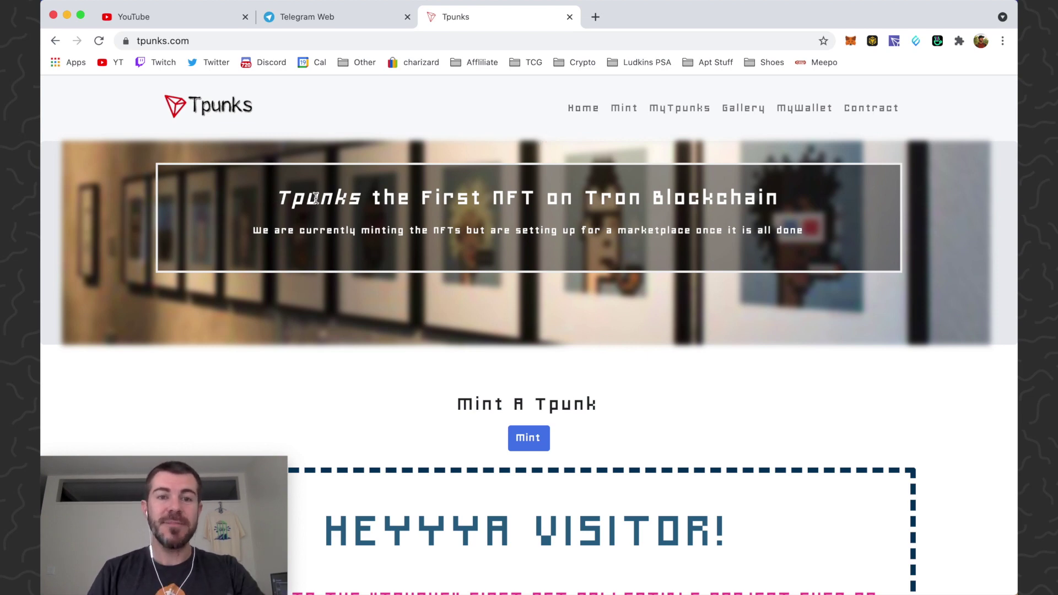
- Read the welcome text under the 'Tpunks the First NFT on Tron Blockchain' heading, then return to the top
{"action": "left_click_drag", "start_coordinate": [315, 199], "coordinate": [778, 199]}
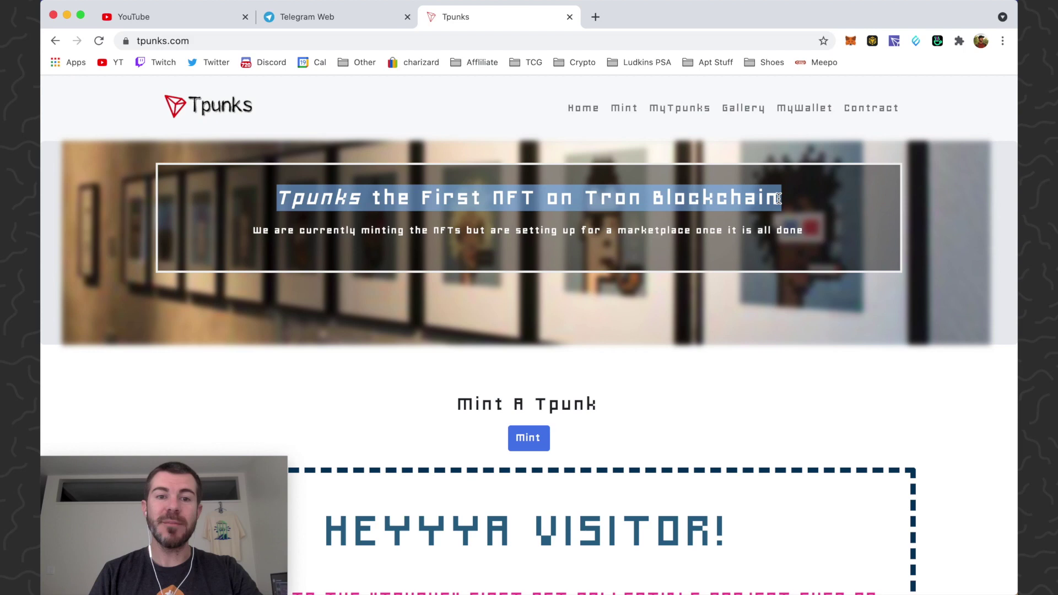
{"action": "left_click", "coordinate": [769, 215]}
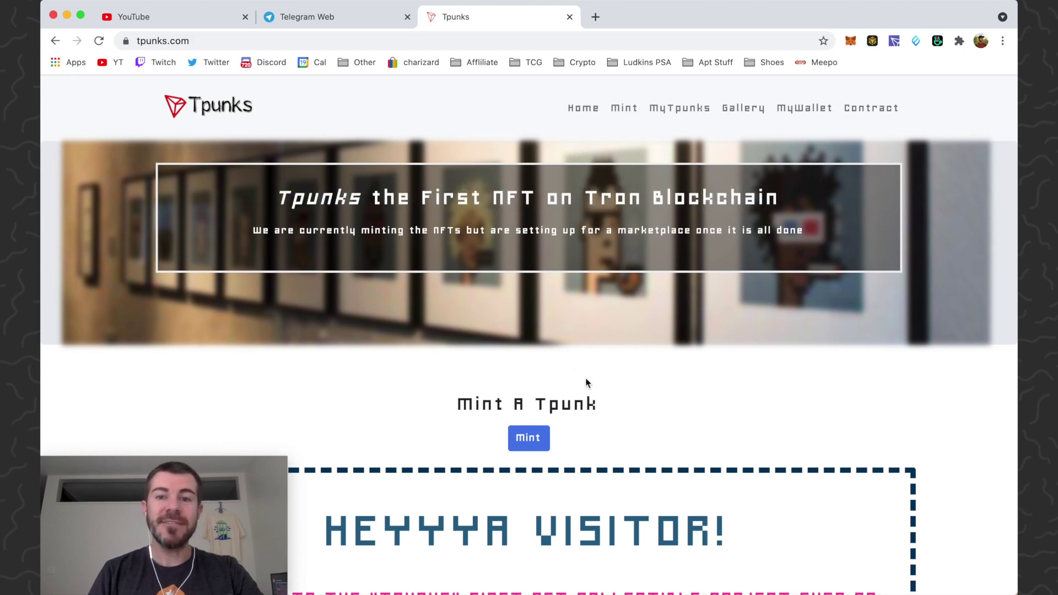
{"action": "scroll", "coordinate": [650, 369], "scroll_direction": "down", "scroll_amount": 4}
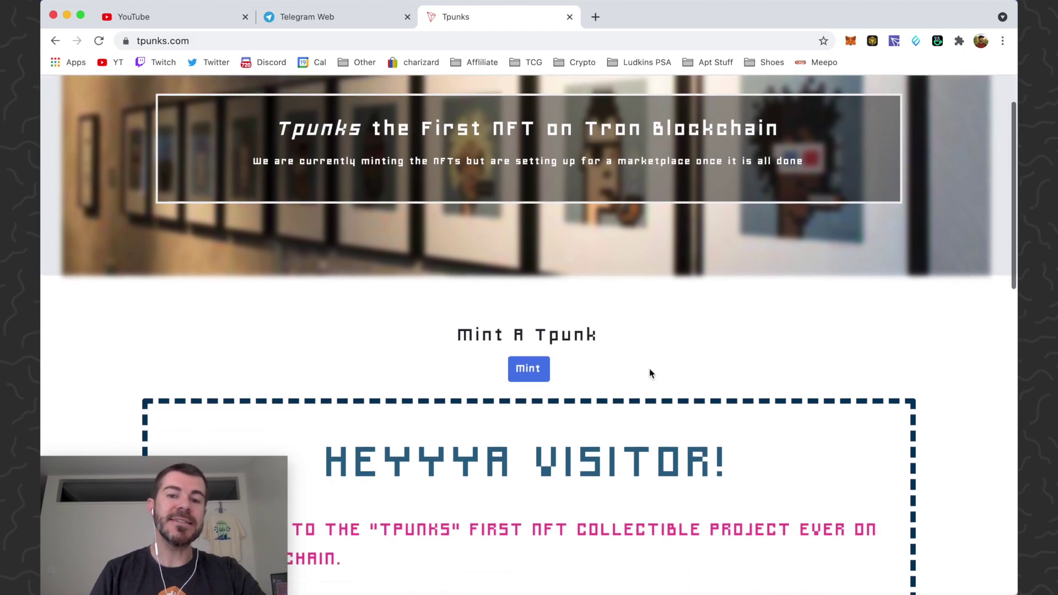
{"action": "scroll", "coordinate": [649, 368], "scroll_direction": "down", "scroll_amount": 3}
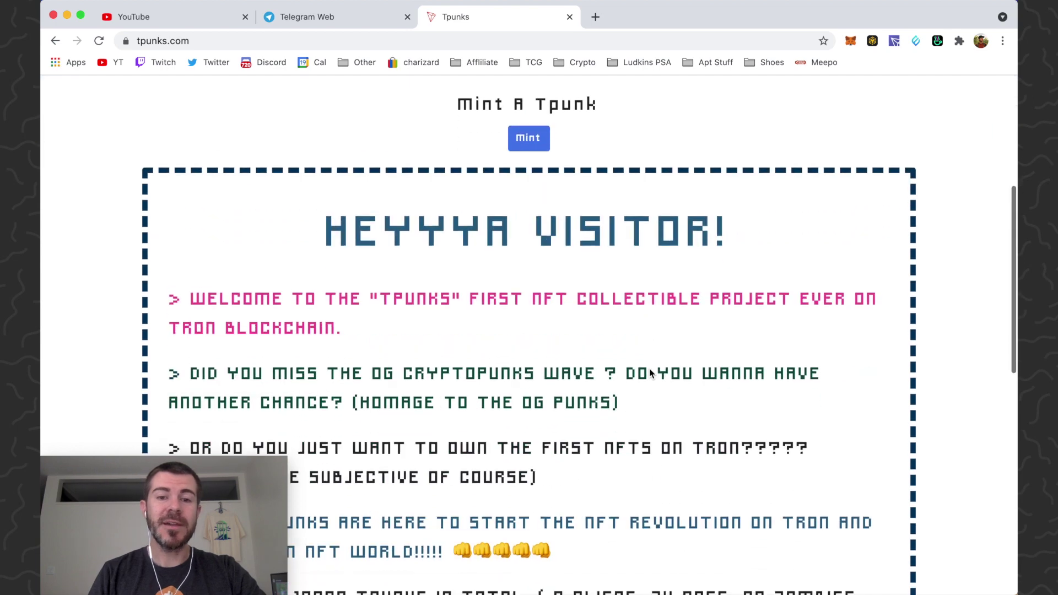
{"action": "scroll", "coordinate": [649, 370], "scroll_direction": "down", "scroll_amount": 10}
{"action": "mouse_move", "coordinate": [191, 336]}
{"action": "left_mouse_down"}
{"action": "mouse_move", "coordinate": [500, 346]}
{"action": "mouse_move", "coordinate": [490, 358]}
{"action": "left_mouse_up"}
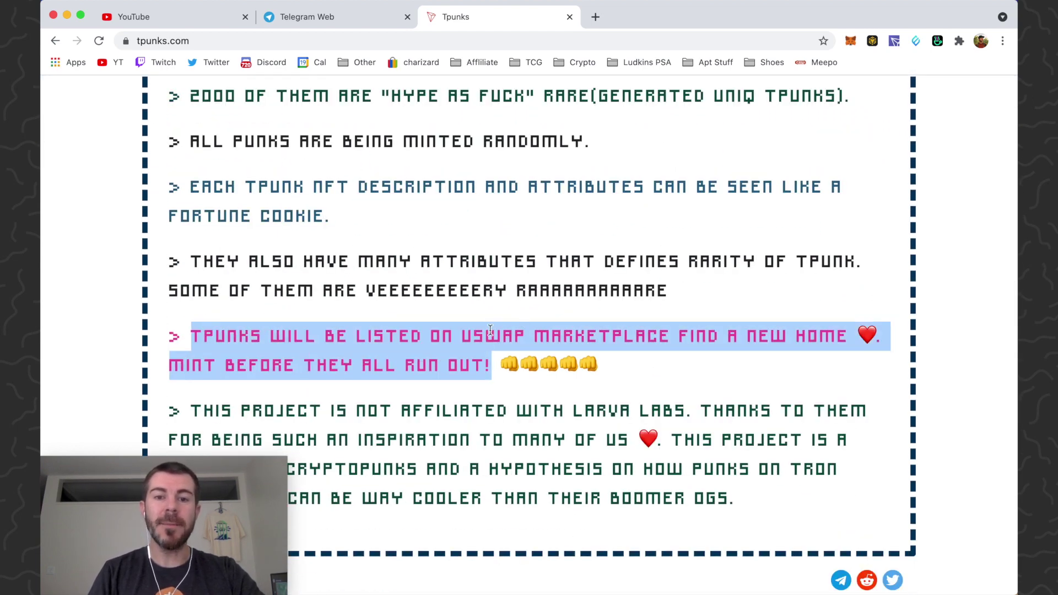
{"action": "scroll", "coordinate": [492, 345], "scroll_direction": "up", "scroll_amount": 15}
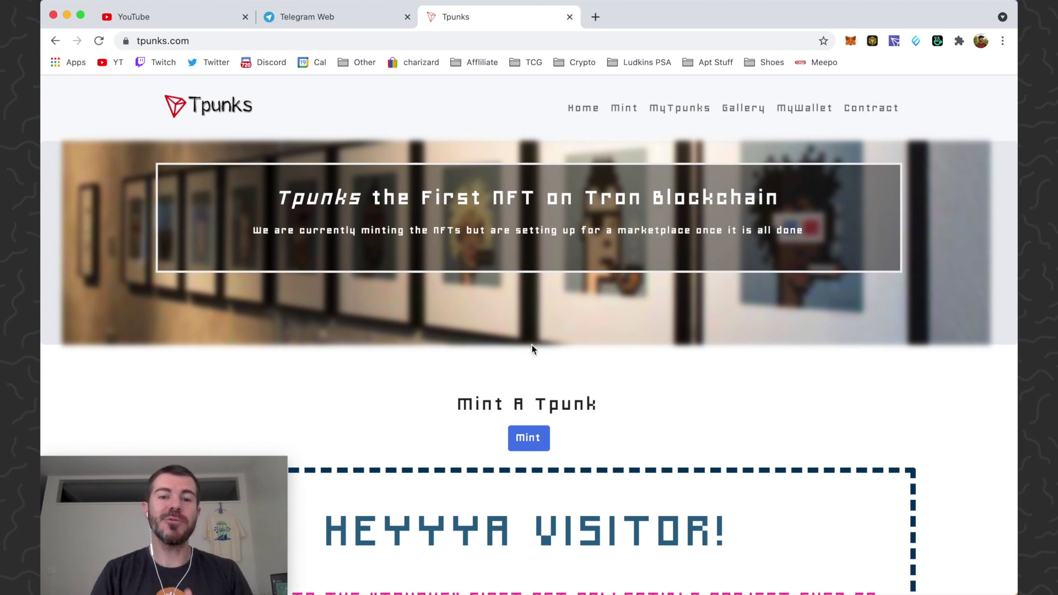
- Open the Tpunks gallery and scroll through the Tpunk cards
{"action": "left_click", "coordinate": [734, 112]}
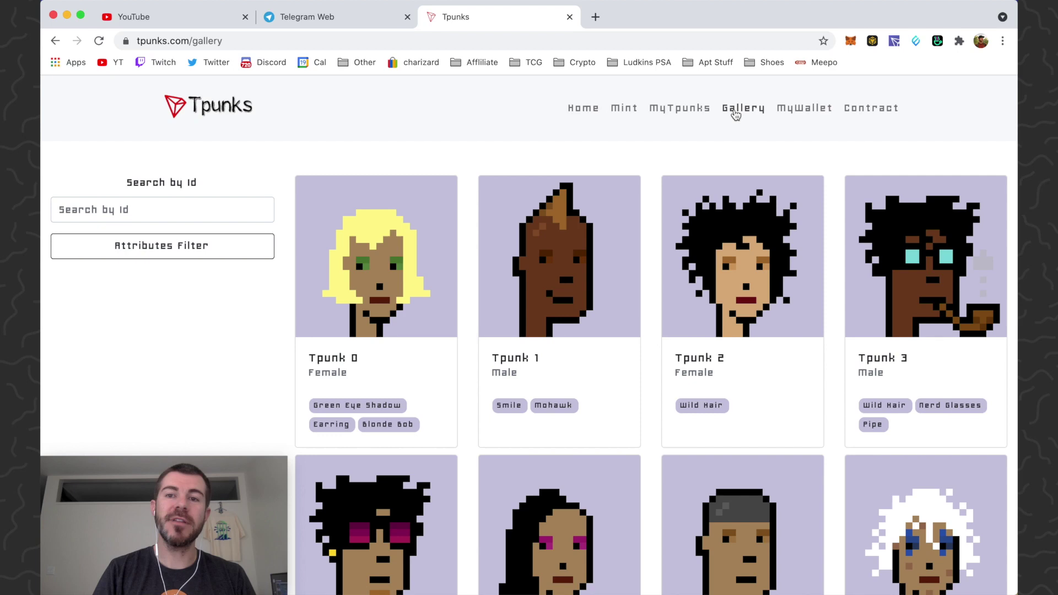
{"action": "scroll", "coordinate": [689, 315], "scroll_direction": "down", "scroll_amount": 4}
{"action": "scroll", "coordinate": [689, 315], "scroll_direction": "down", "scroll_amount": 20}
{"action": "scroll", "coordinate": [689, 316], "scroll_direction": "down", "scroll_amount": 8}
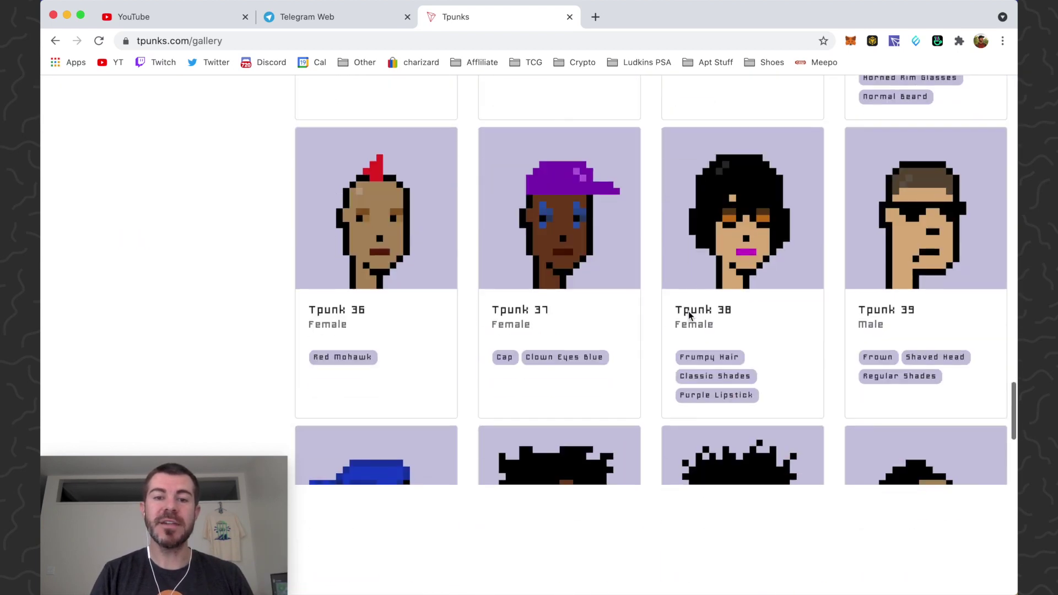
{"action": "scroll", "coordinate": [688, 315], "scroll_direction": "up", "scroll_amount": 20}
- Browse the expanded attribute filter list, collapse it, and open the contract on TRONSCAN
{"action": "left_click", "coordinate": [159, 247]}
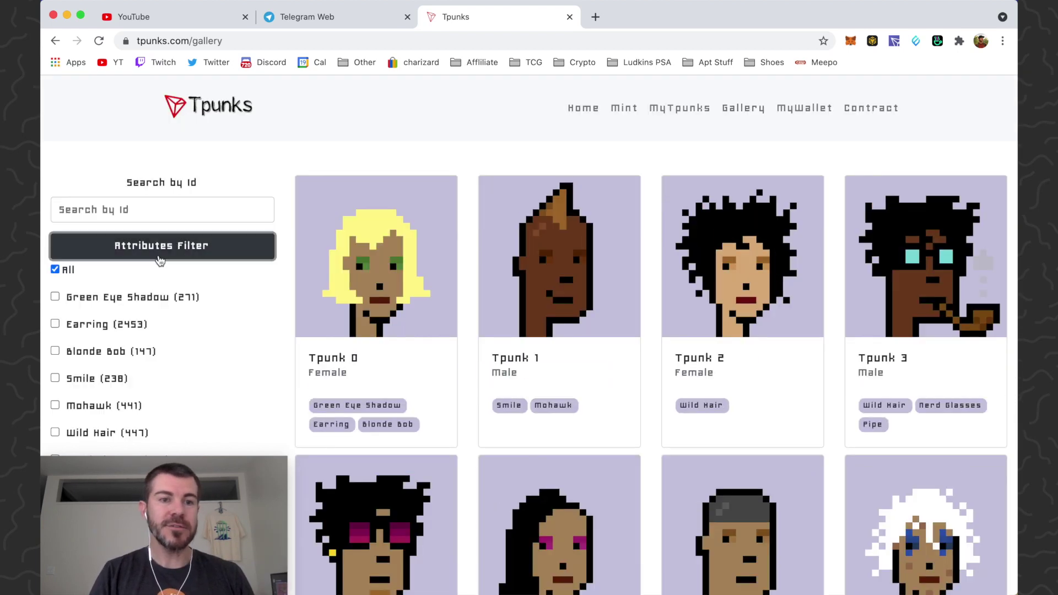
{"action": "scroll", "coordinate": [157, 295], "scroll_direction": "down", "scroll_amount": 2}
{"action": "scroll", "coordinate": [148, 309], "scroll_direction": "down", "scroll_amount": 9}
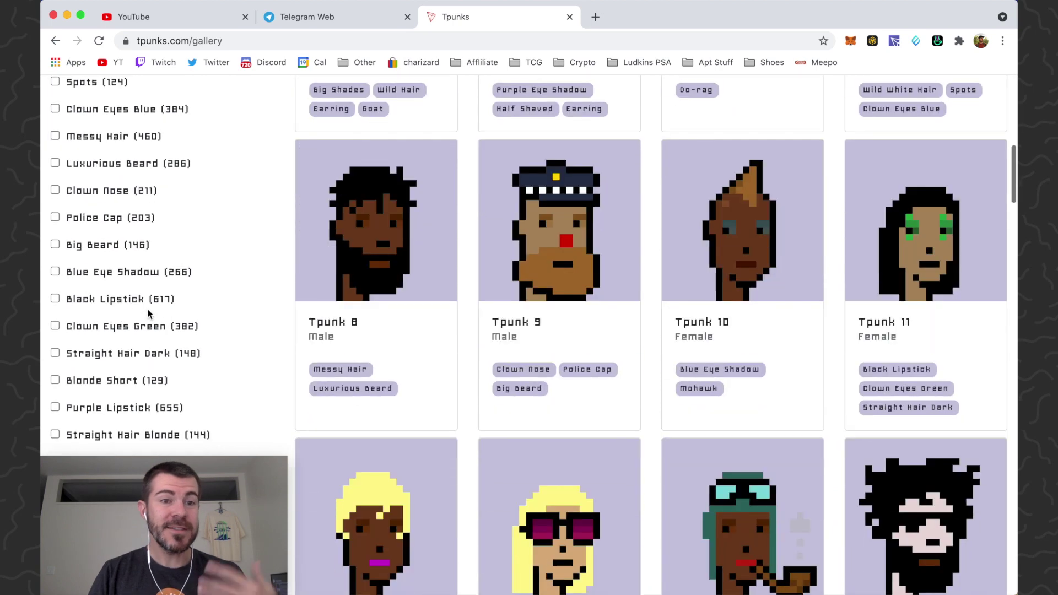
{"action": "scroll", "coordinate": [148, 314], "scroll_direction": "down", "scroll_amount": 1}
{"action": "scroll", "coordinate": [148, 313], "scroll_direction": "up", "scroll_amount": 15}
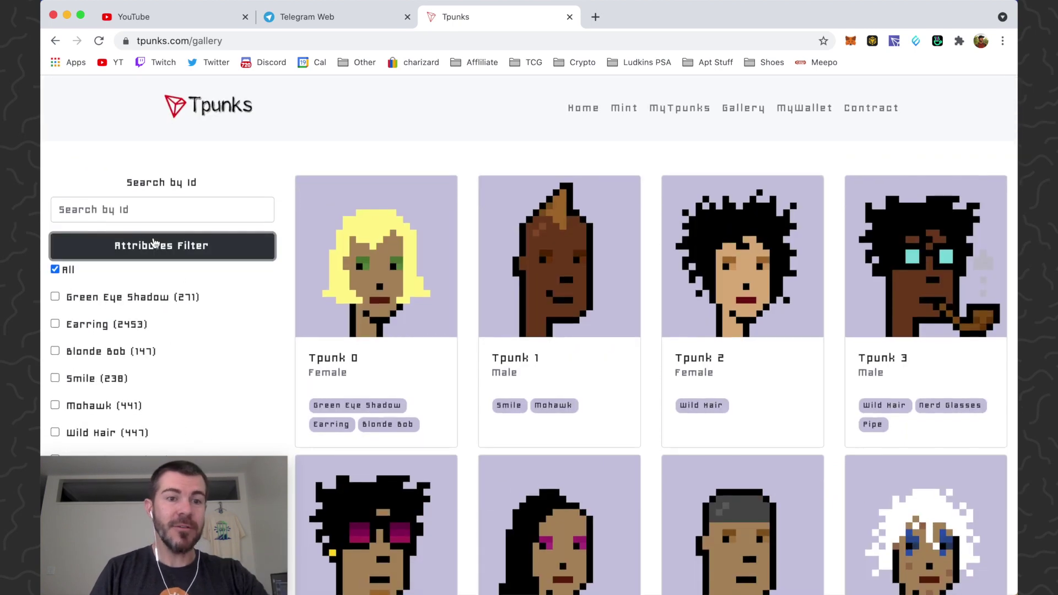
{"action": "left_click", "coordinate": [215, 248]}
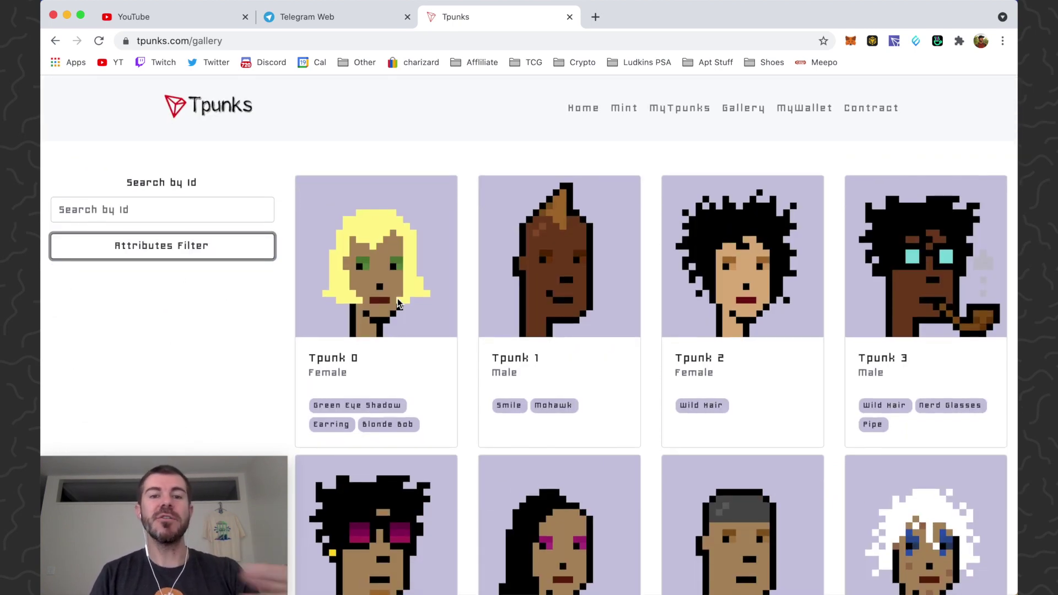
{"action": "left_click", "coordinate": [871, 111]}
- Check the TPUNK token's inventory of 45 NFTs and its holders, then return to the Tpunks tab
{"action": "left_click", "coordinate": [254, 263]}
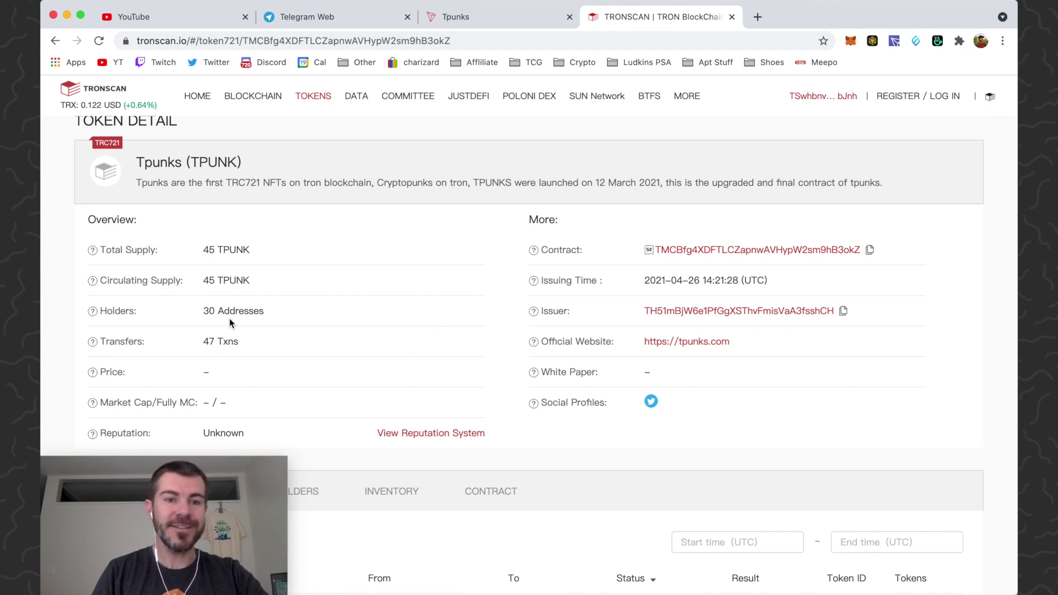
{"action": "left_click", "coordinate": [391, 491]}
{"action": "scroll", "coordinate": [558, 336], "scroll_direction": "down", "scroll_amount": 5}
{"action": "scroll", "coordinate": [557, 336], "scroll_direction": "down", "scroll_amount": 5}
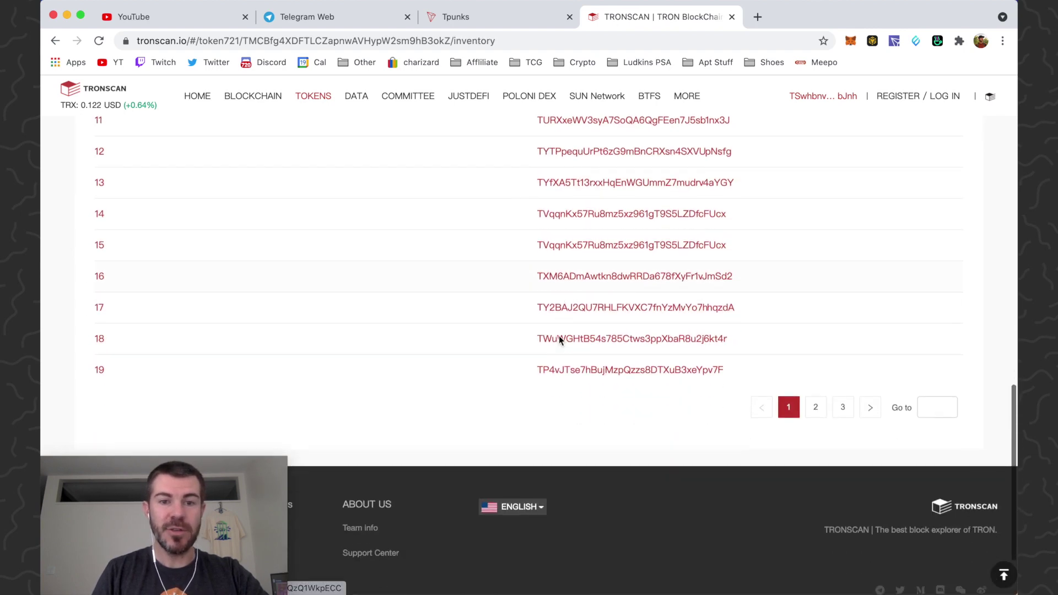
{"action": "scroll", "coordinate": [558, 336], "scroll_direction": "up", "scroll_amount": 5}
{"action": "scroll", "coordinate": [333, 242], "scroll_direction": "up", "scroll_amount": 3}
{"action": "left_click", "coordinate": [278, 156]}
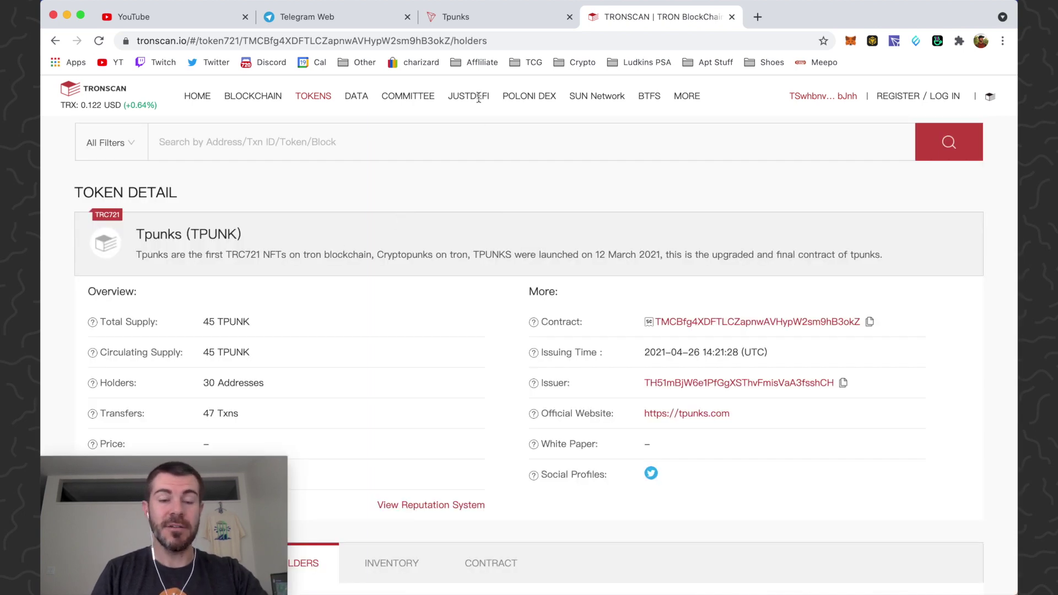
{"action": "key", "text": "ctrl+shift+Tab"}
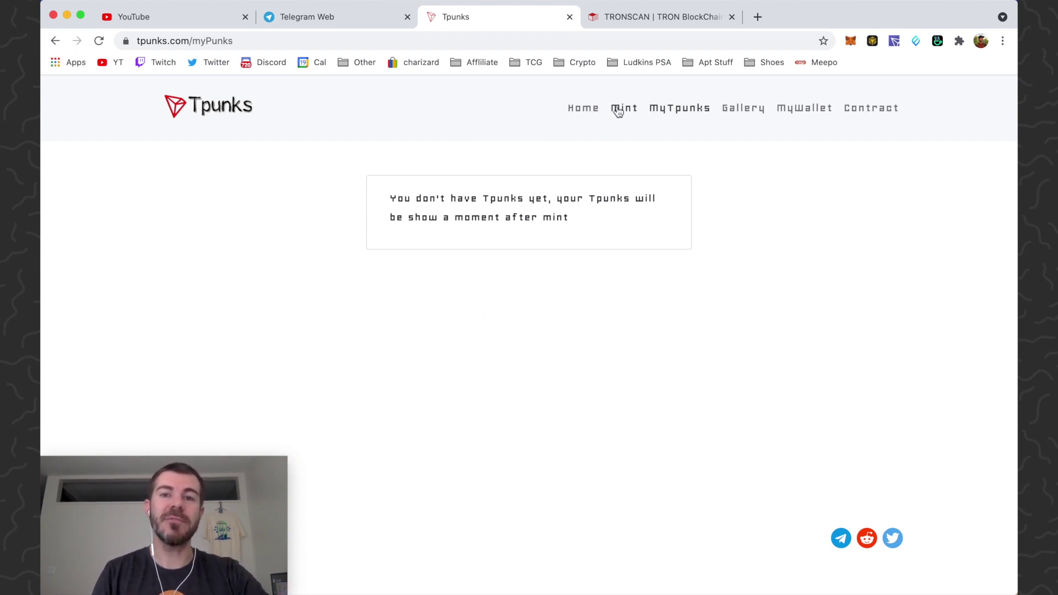
- Go from Home to the Mint page and show the 1–20 quantity choices
{"action": "left_click", "coordinate": [581, 114]}
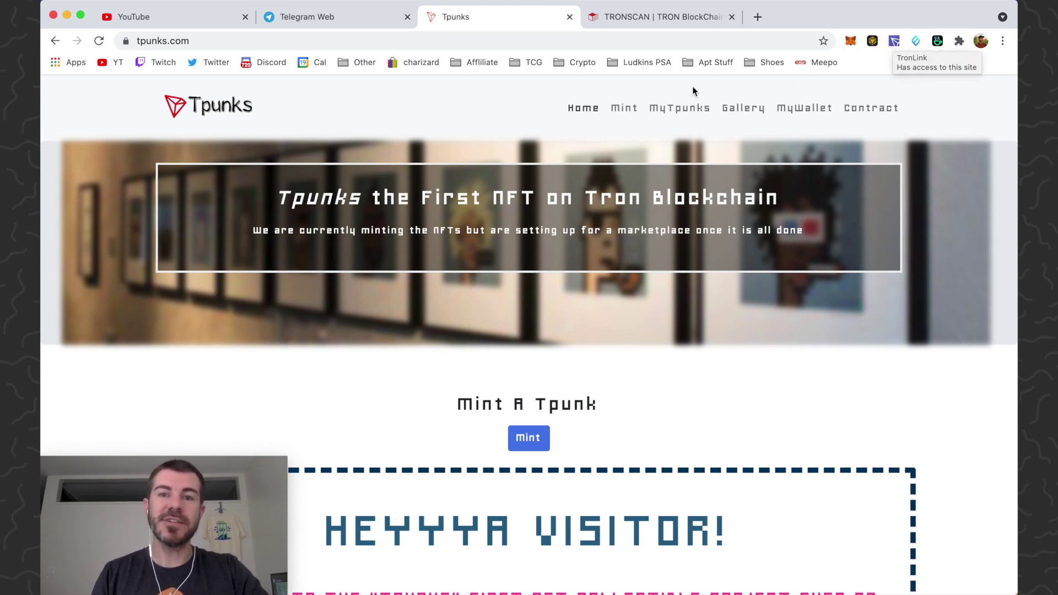
{"action": "left_click", "coordinate": [623, 108]}
{"action": "left_click", "coordinate": [529, 292]}
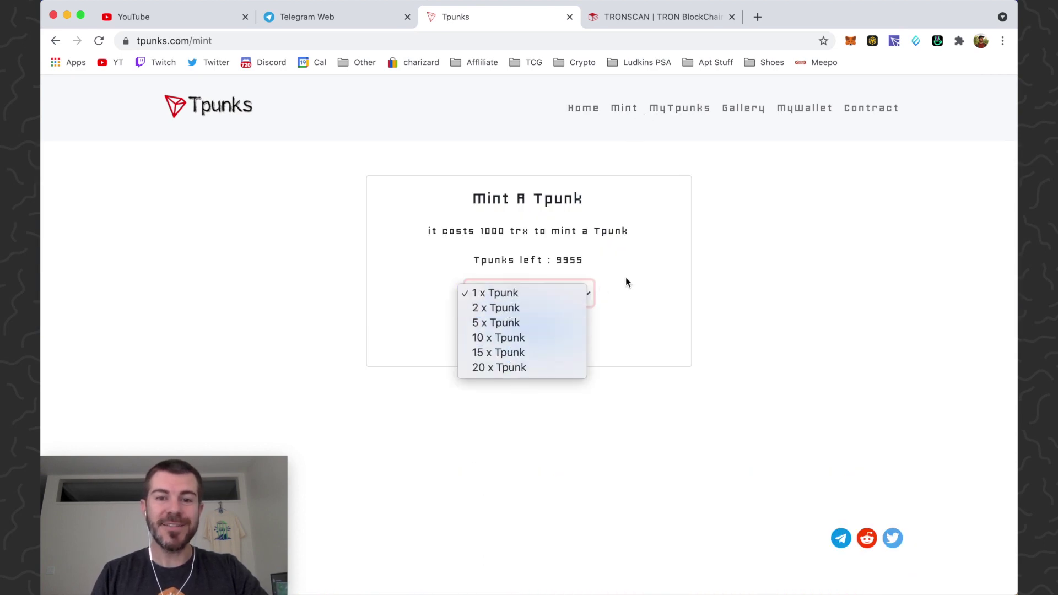
- Keep the quantity at 1 x Tpunk and start the 1000 TRX mint
{"action": "left_click", "coordinate": [558, 289]}
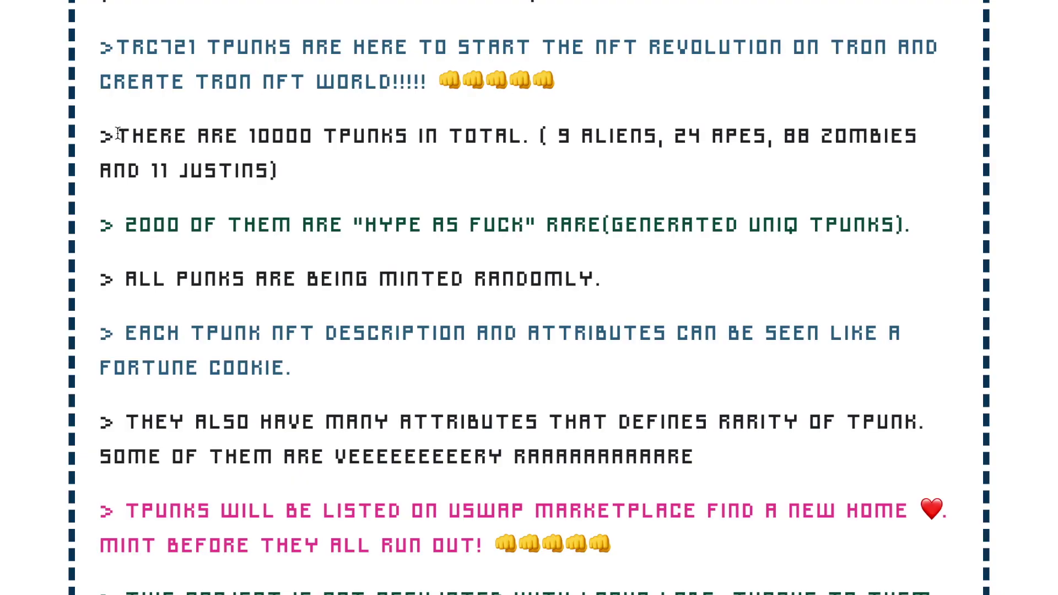
{"action": "left_click_drag", "start_coordinate": [118, 134], "coordinate": [523, 130]}
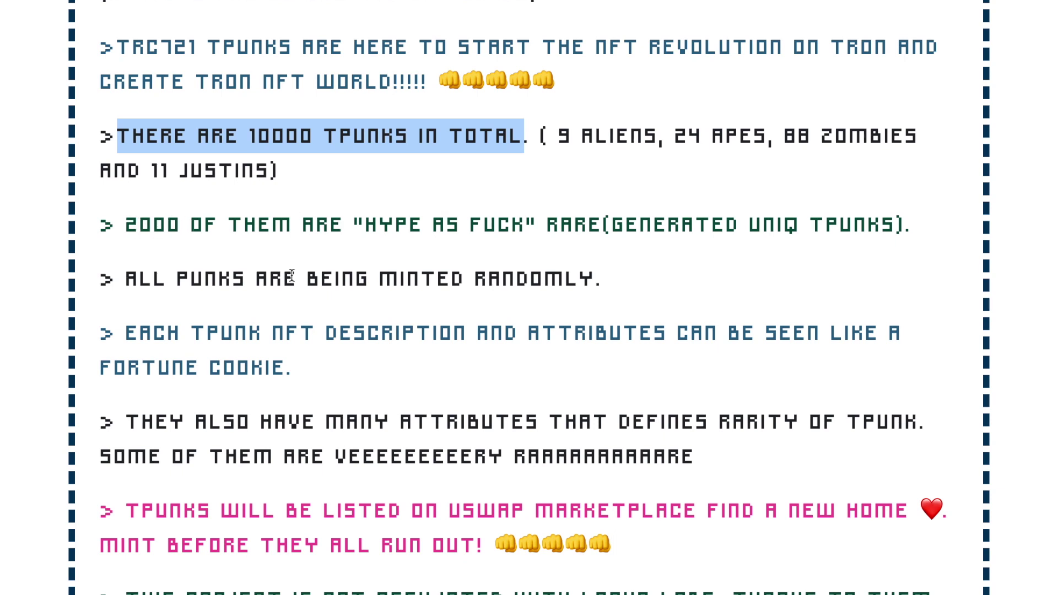
{"action": "left_click_drag", "start_coordinate": [379, 278], "coordinate": [583, 278]}
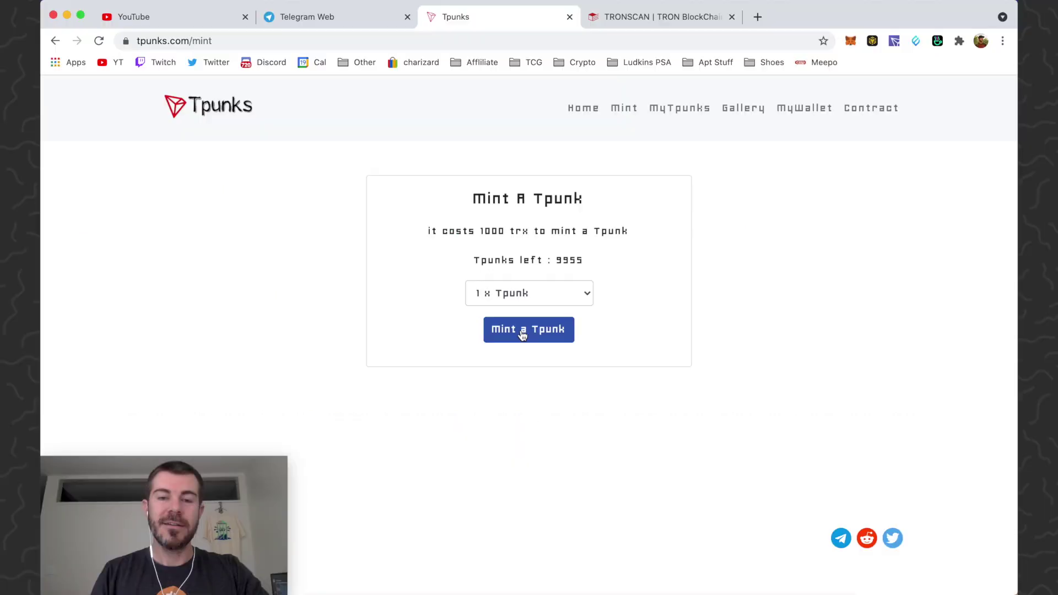
{"action": "left_click", "coordinate": [522, 331]}
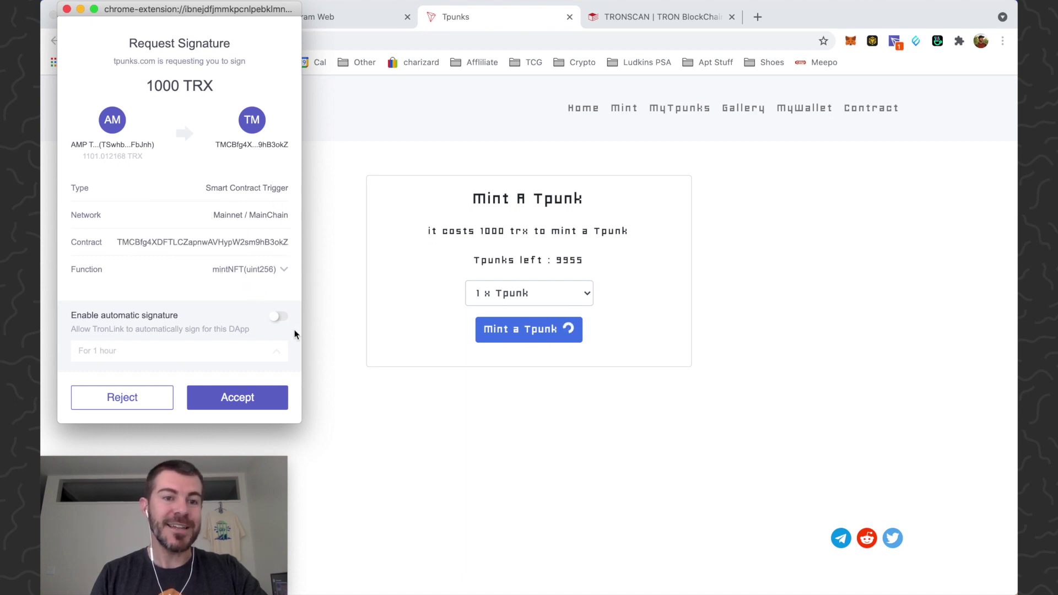
- Accept the 1000 TRX mint in TronLink, see Tpunk 2003 in MyTpunks, then switch to TRONSCAN
{"action": "left_click", "coordinate": [254, 399]}
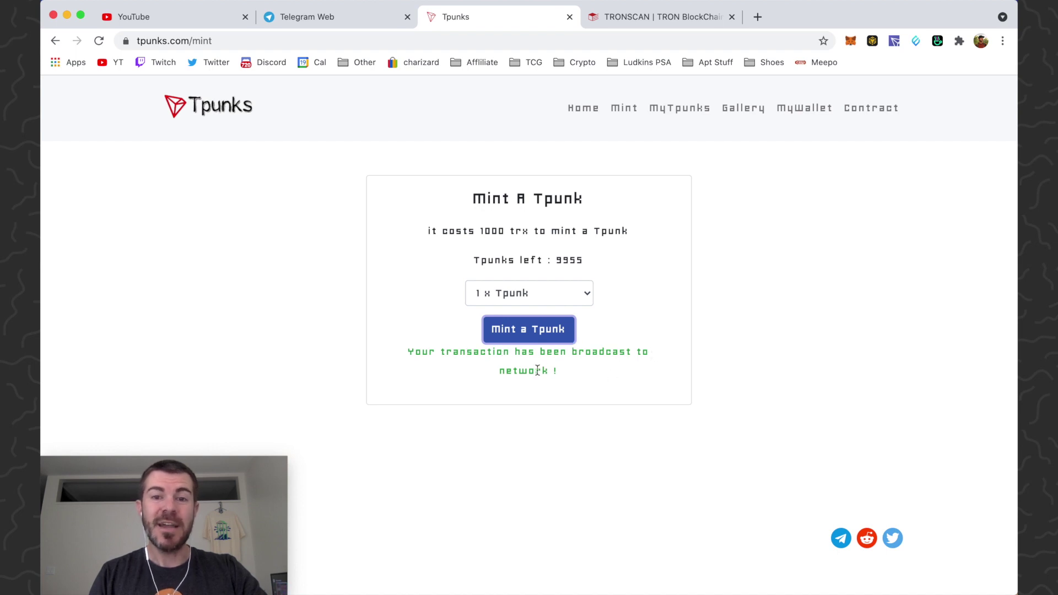
{"action": "left_click", "coordinate": [680, 109]}
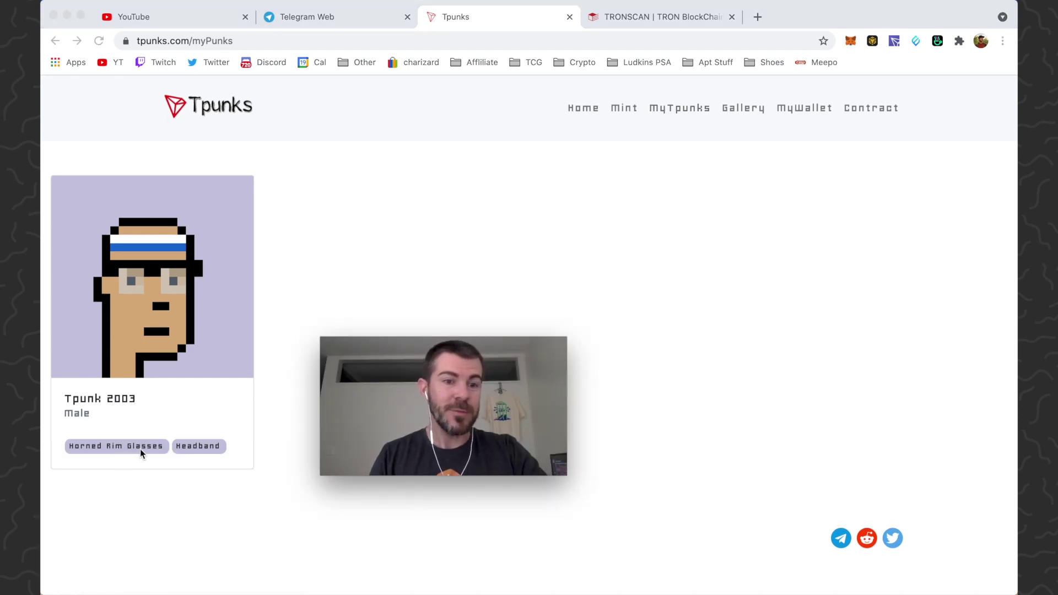
{"action": "left_click", "coordinate": [269, 312]}
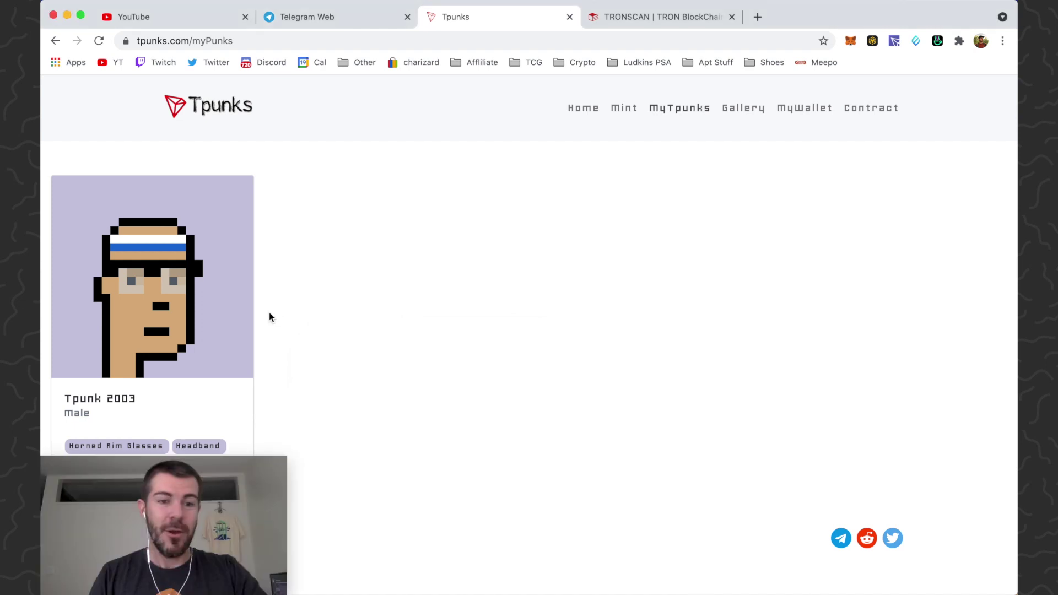
{"action": "key", "text": "ctrl+Tab"}
- Review the transaction details: token 2003 transferred, 289,610 energy and 320 bandwidth used, no TRX burned
{"action": "scroll", "coordinate": [579, 210], "scroll_direction": "down", "scroll_amount": 2}
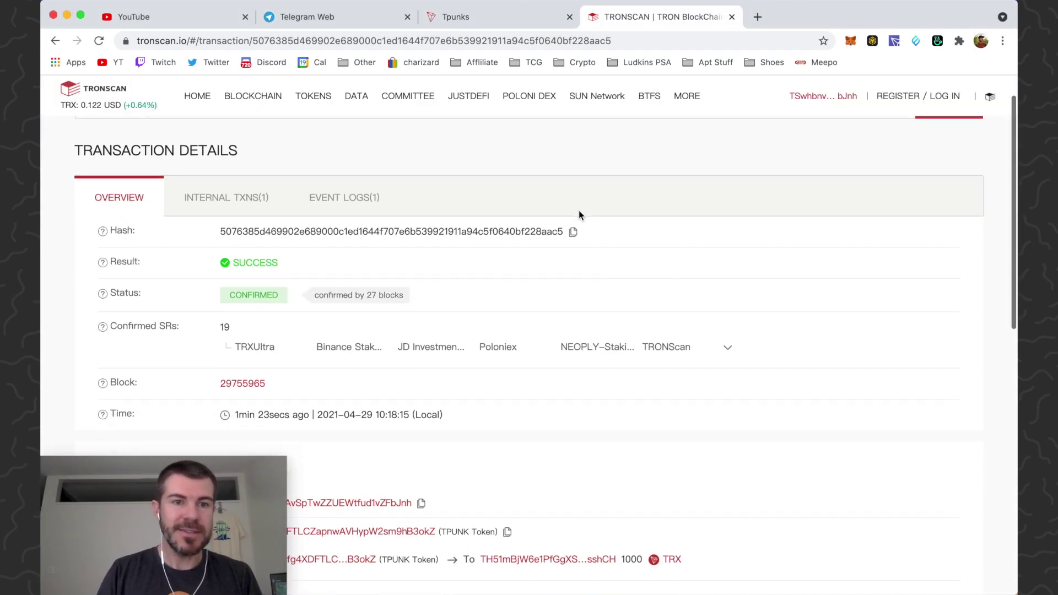
{"action": "scroll", "coordinate": [386, 248], "scroll_direction": "down", "scroll_amount": 6}
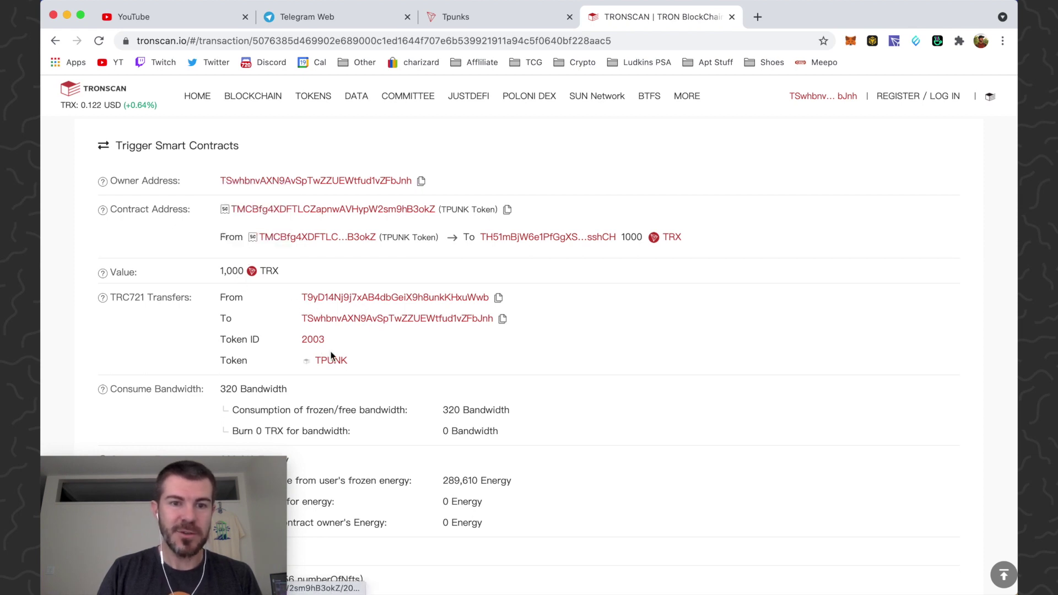
{"action": "scroll", "coordinate": [409, 369], "scroll_direction": "down", "scroll_amount": 2}
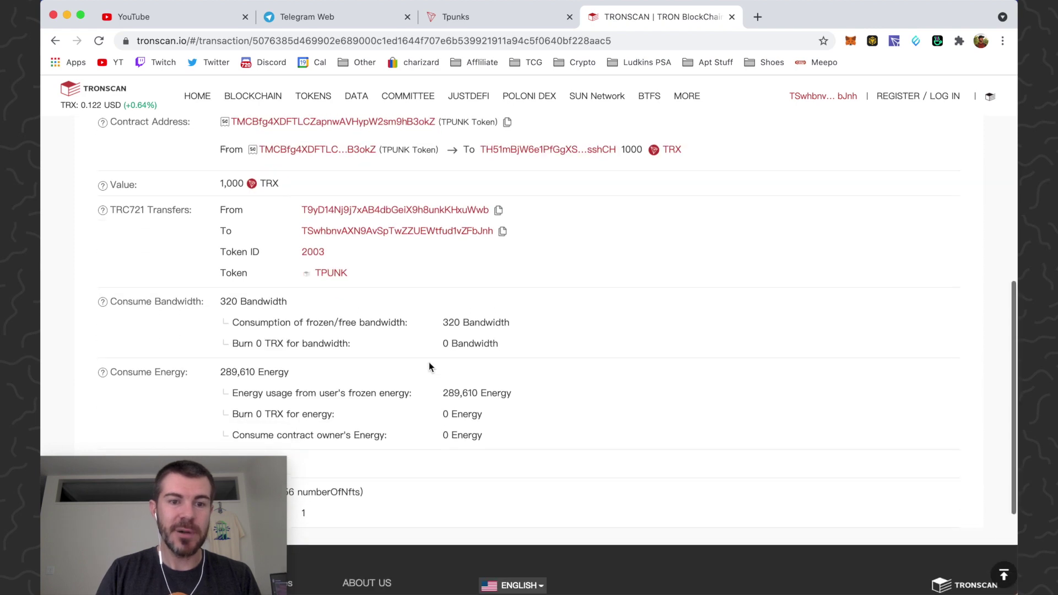
{"action": "scroll", "coordinate": [427, 366], "scroll_direction": "down", "scroll_amount": 2}
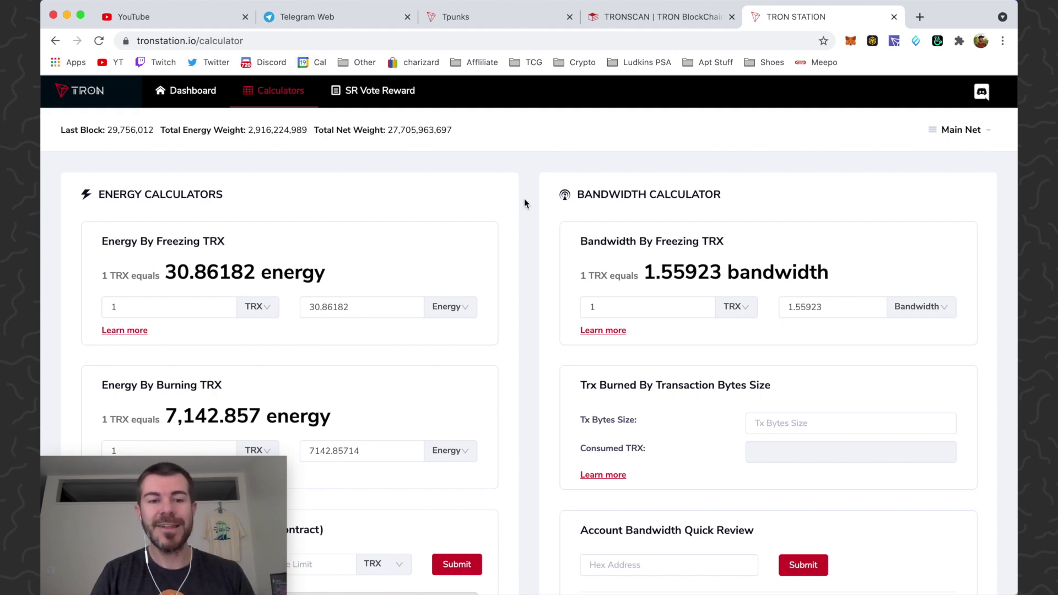
{"action": "scroll", "coordinate": [524, 199], "scroll_direction": "down", "scroll_amount": 2}
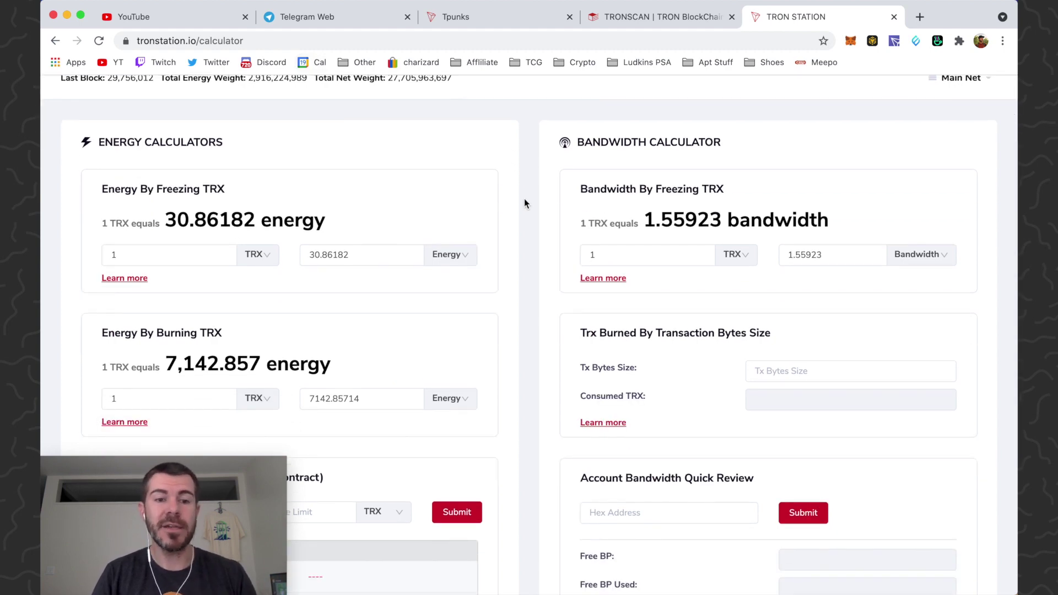
{"action": "scroll", "coordinate": [524, 199], "scroll_direction": "down", "scroll_amount": 3}
{"action": "scroll", "coordinate": [524, 203], "scroll_direction": "up", "scroll_amount": 6}
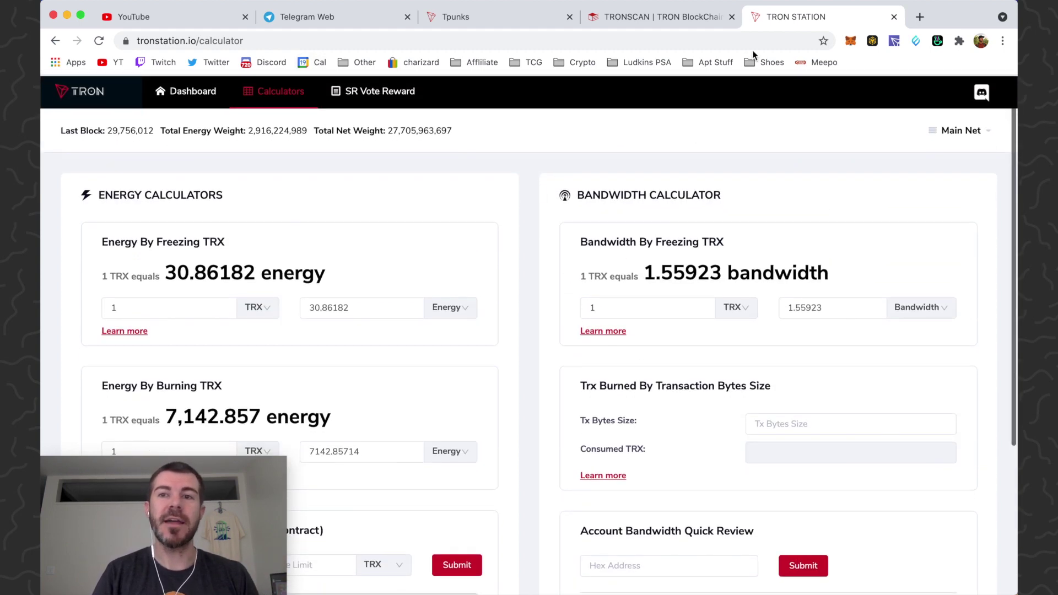
- Close the TRON Station and TRONSCAN tabs to return to the Tpunks mint page
{"action": "key", "text": "super+w"}
{"action": "key", "text": "super+w"}
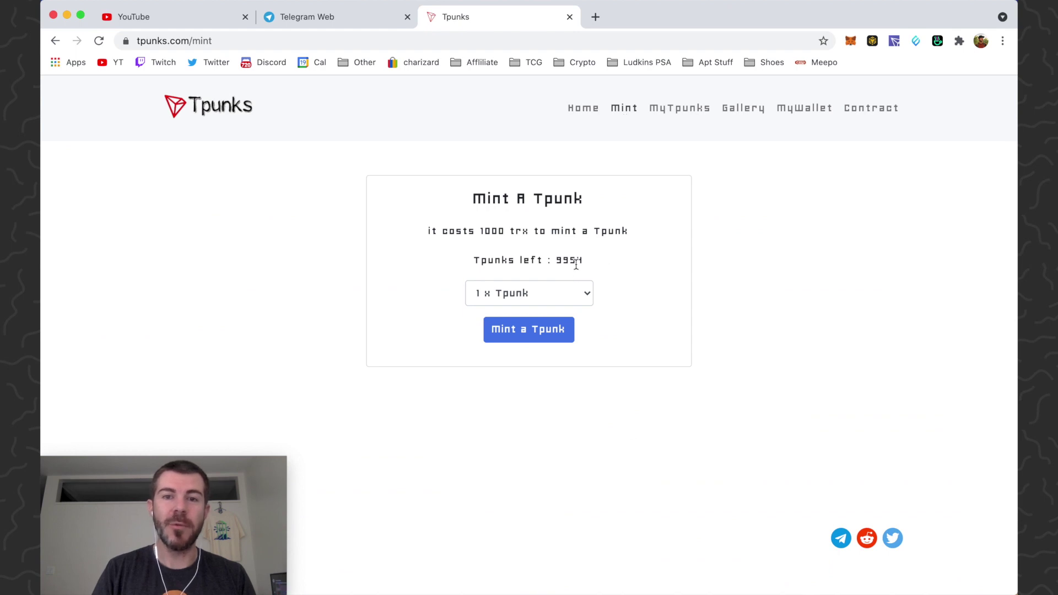